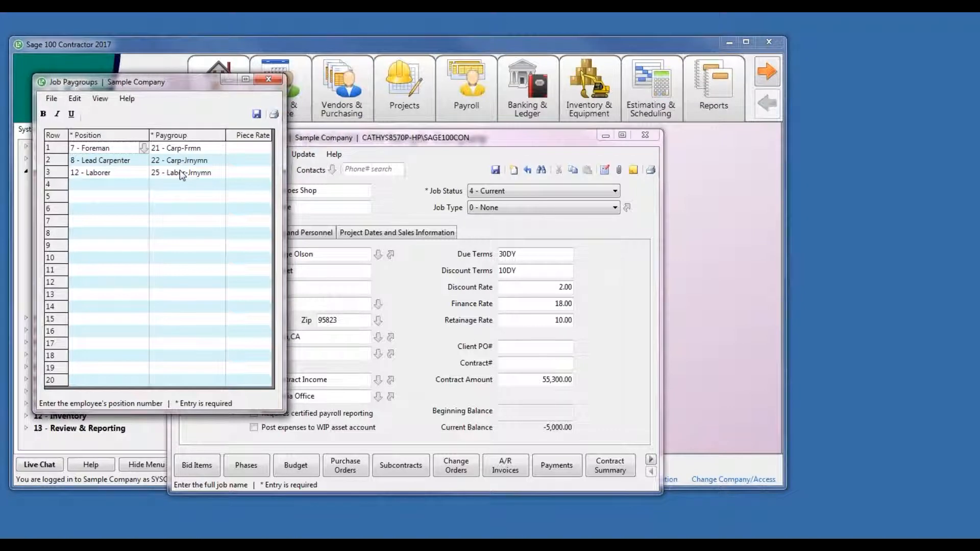
- Close the Job Paygroups and Jobs windows and collapse the Accounts Receivable branch
{"action": "left_click_drag", "start_coordinate": [167, 88], "coordinate": [346, 245]}
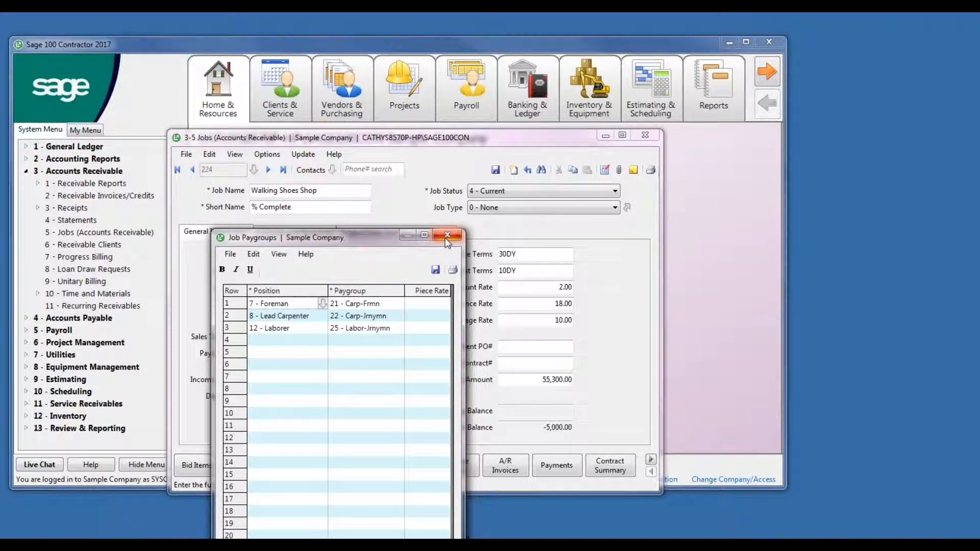
{"action": "left_click_drag", "start_coordinate": [374, 237], "coordinate": [402, 164]}
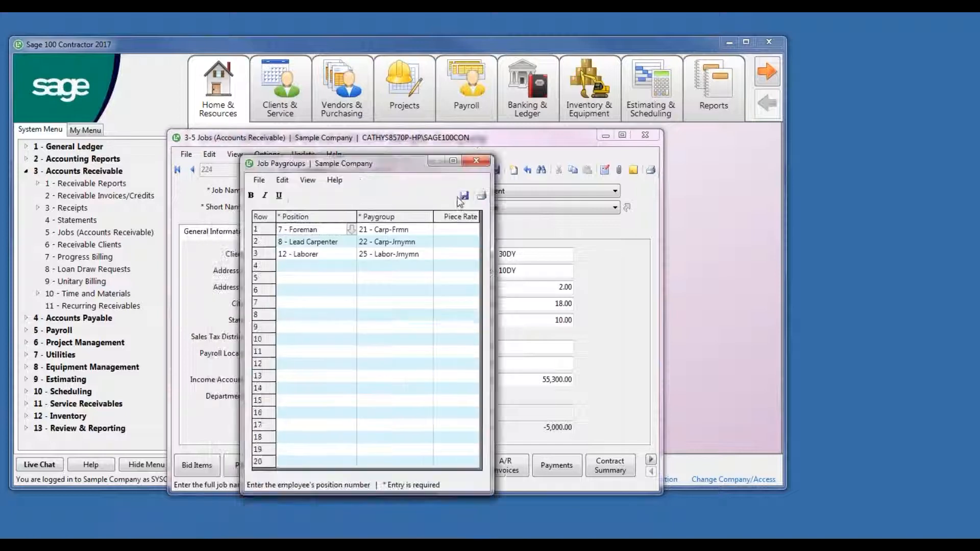
{"action": "left_click", "coordinate": [477, 161]}
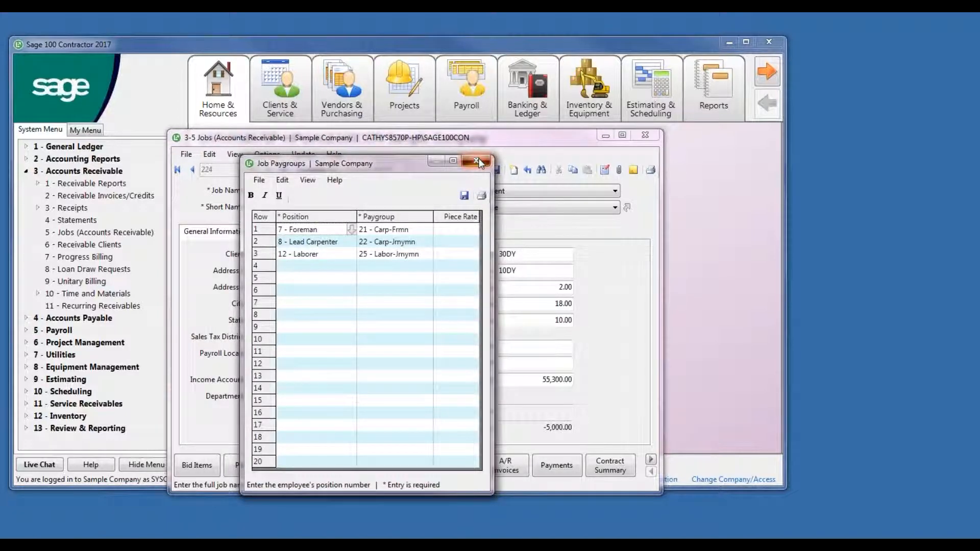
{"action": "left_click", "coordinate": [641, 138]}
{"action": "left_click", "coordinate": [26, 171]}
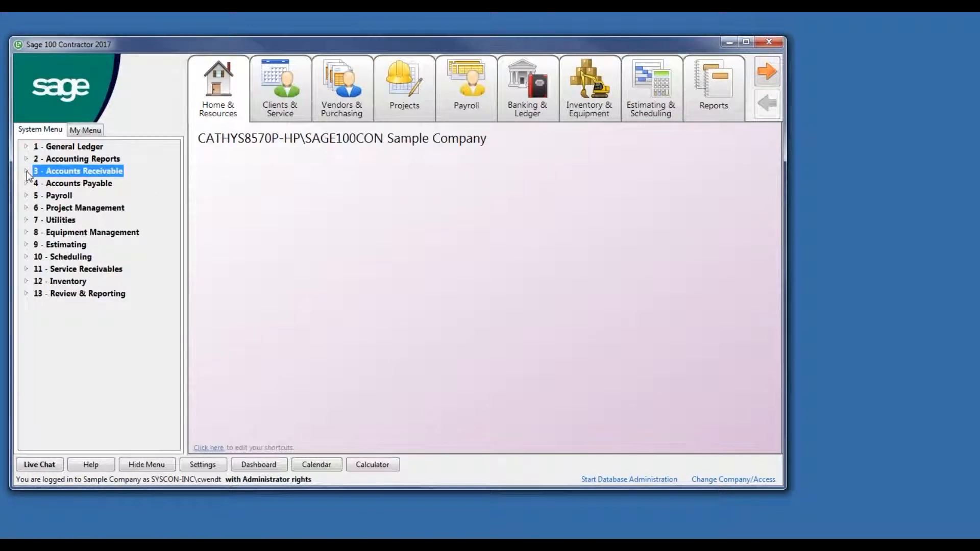
- Open Payroll Records under Payroll Processing and start a record for employee 8
{"action": "left_click", "coordinate": [27, 172]}
{"action": "left_click", "coordinate": [27, 172]}
{"action": "key", "text": "Home"}
{"action": "key", "text": "5"}
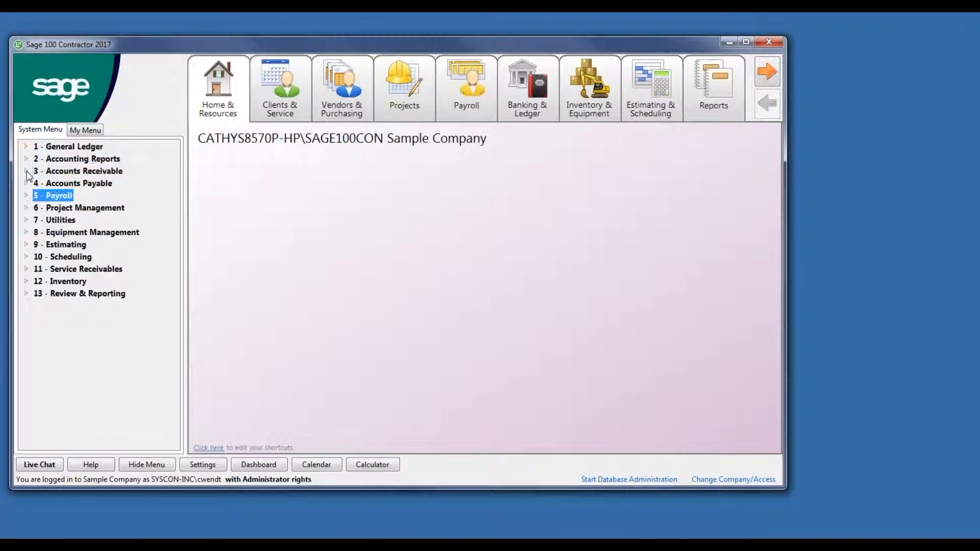
{"action": "key", "text": "minus"}
{"action": "key", "text": "2"}
{"action": "key", "text": "Right"}
{"action": "key", "text": "2"}
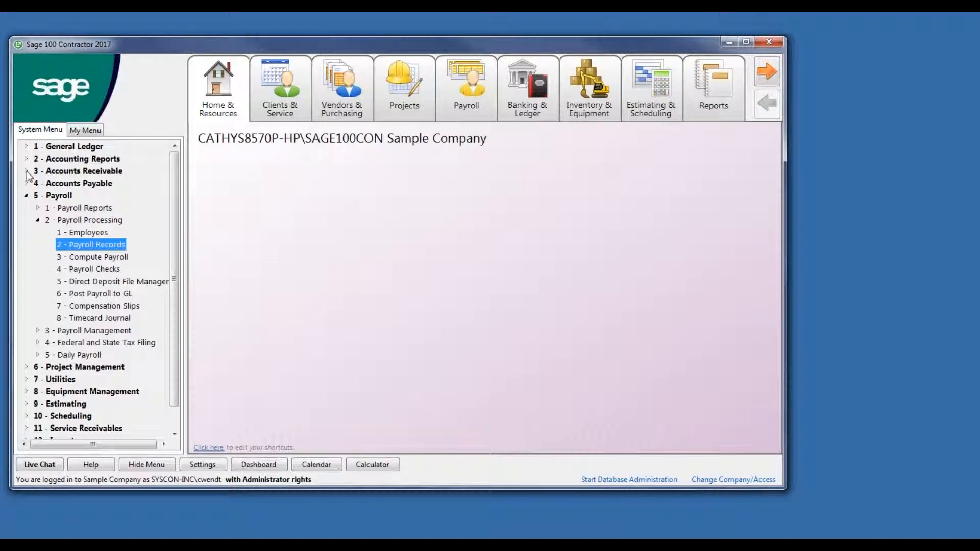
{"action": "key", "text": "Return"}
{"action": "type", "text": "8"}
{"action": "key", "text": "Tab"}
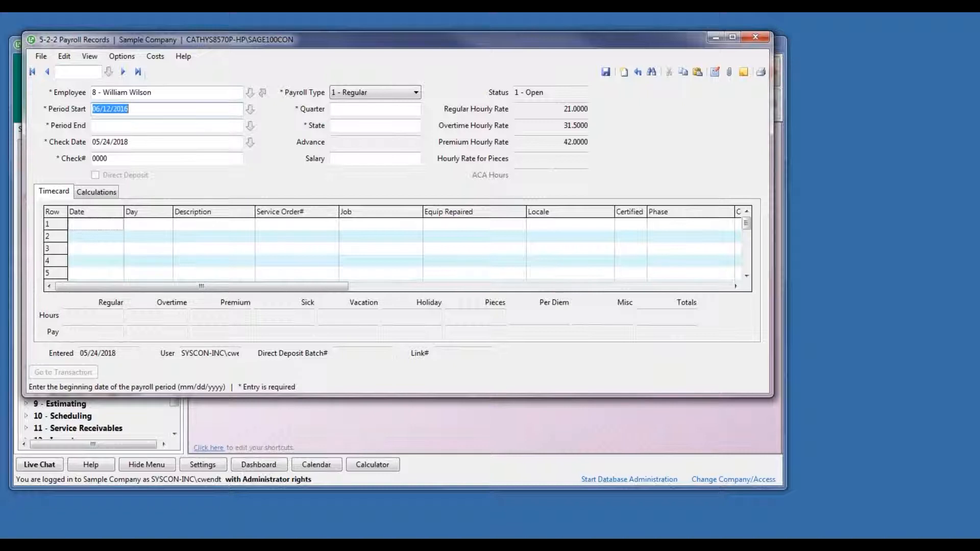
- Check the position assigned in the selected employee's human resources details
{"action": "left_click", "coordinate": [262, 93]}
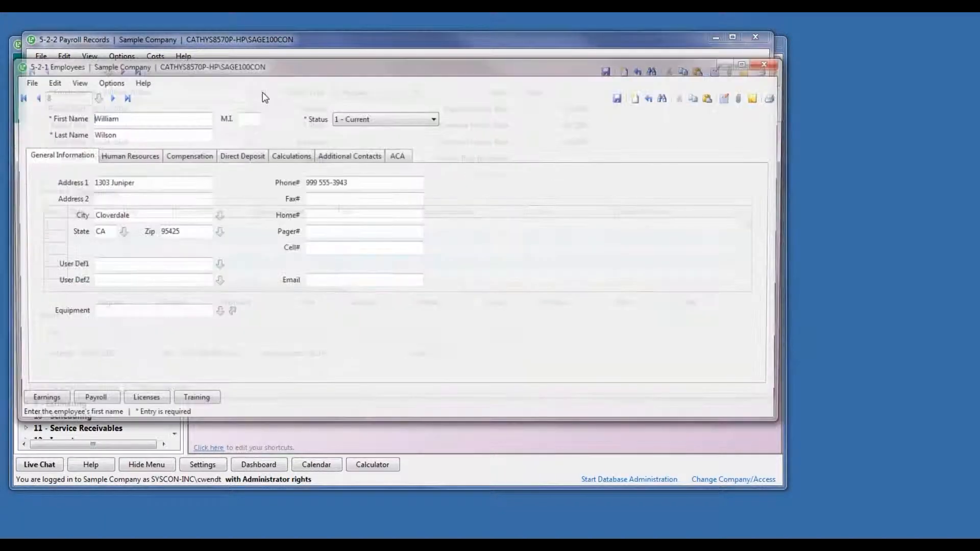
{"action": "left_click", "coordinate": [148, 160]}
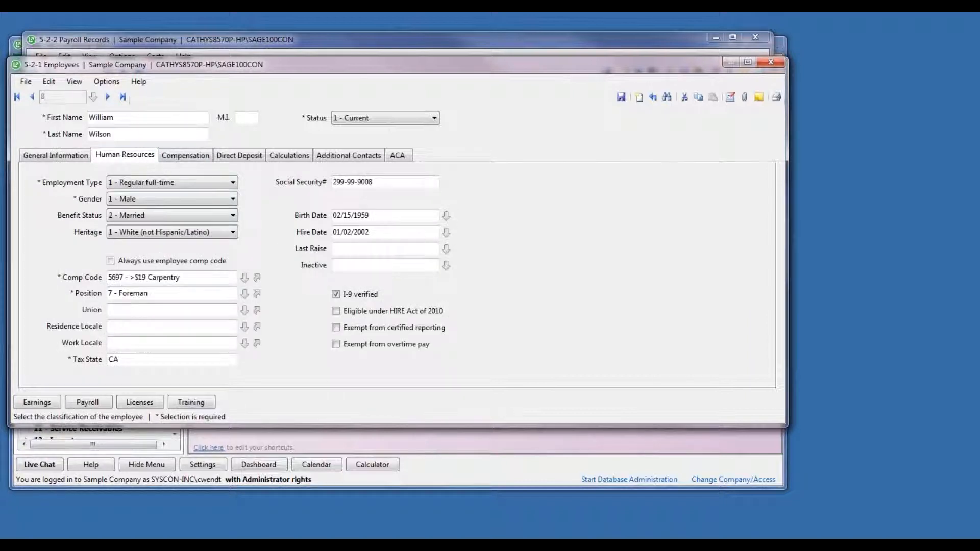
{"action": "left_click_drag", "start_coordinate": [109, 293], "coordinate": [137, 293]}
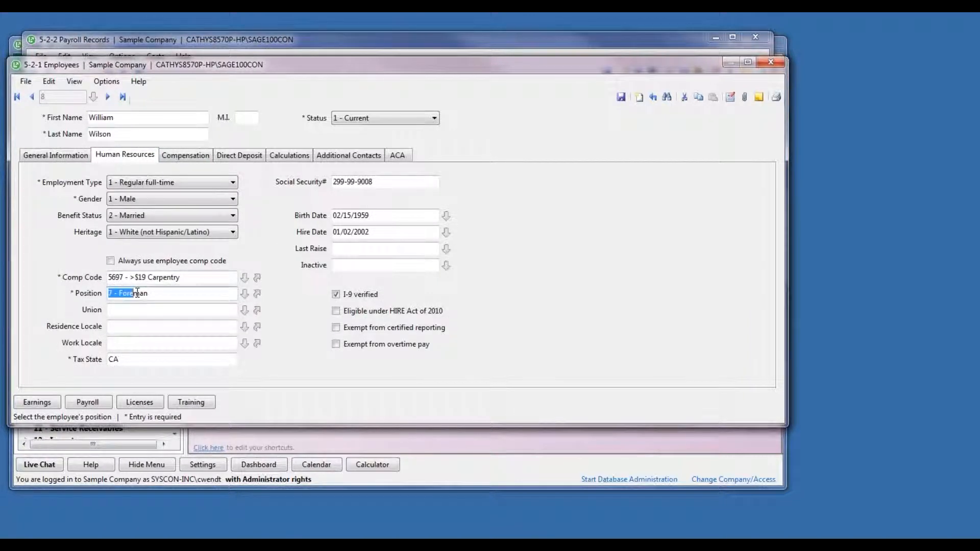
{"action": "left_click", "coordinate": [768, 63]}
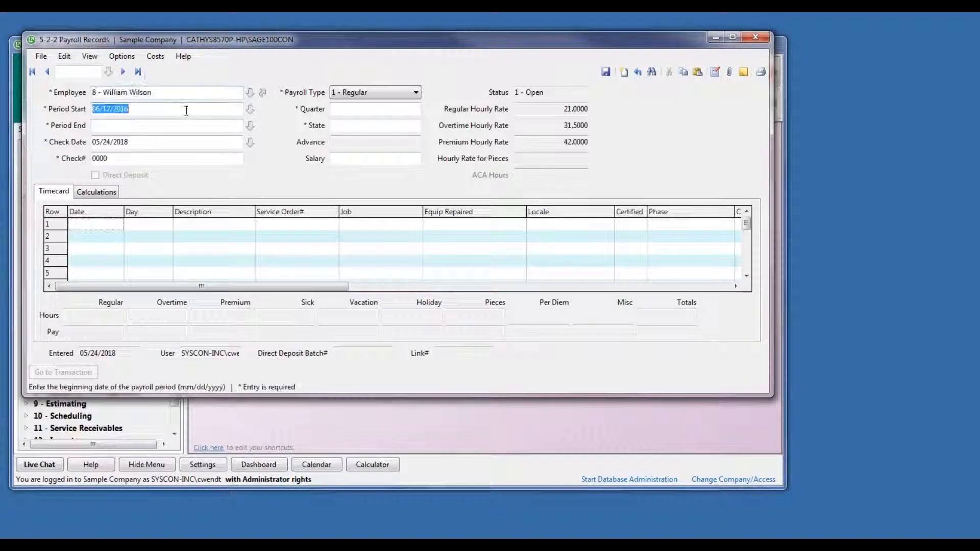
- Accept the payroll period 06/12/2016 to 06/18/2016, quarter 2 and state CA in the record's header
{"action": "key", "text": "Tab"}
{"action": "key", "text": "Tab"}
{"action": "key", "text": "Tab"}
{"action": "key", "text": "Tab"}
{"action": "key", "text": "Tab"}
{"action": "key", "text": "Tab"}
{"action": "key", "text": "Tab"}
{"action": "key", "text": "Tab"}
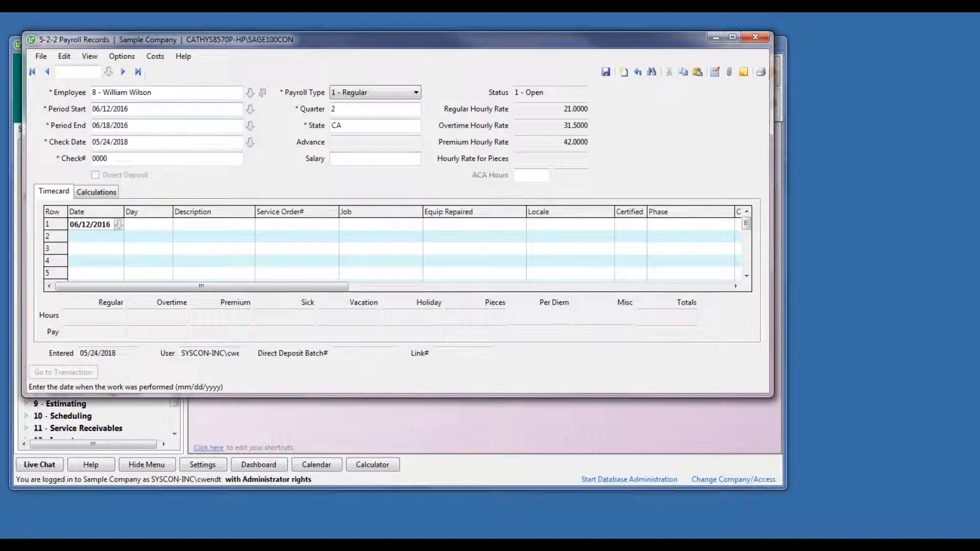
- Date the first timecard row 06/12/2016 and assign it to job 201 - Trappen Motel
{"action": "key", "text": "Tab"}
{"action": "key", "text": "Tab"}
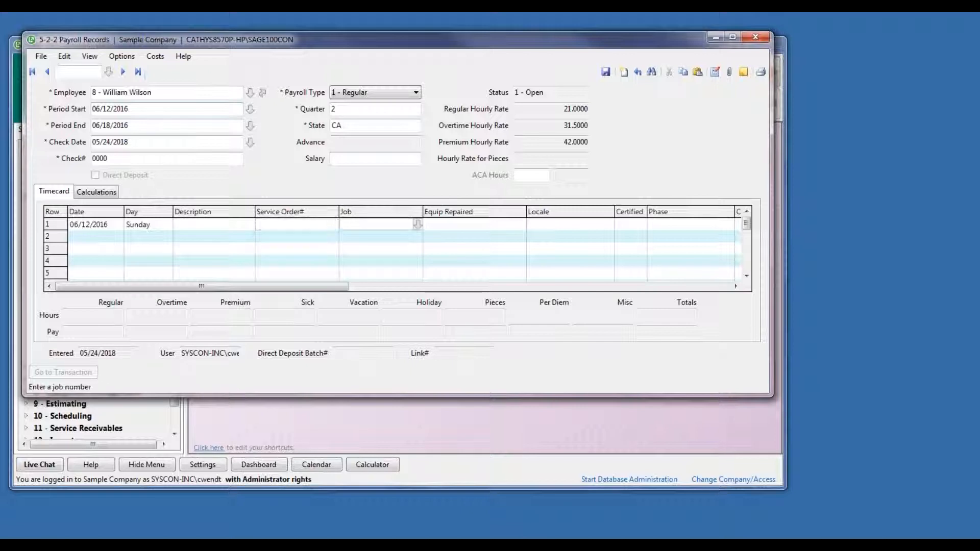
{"action": "key", "text": "F5"}
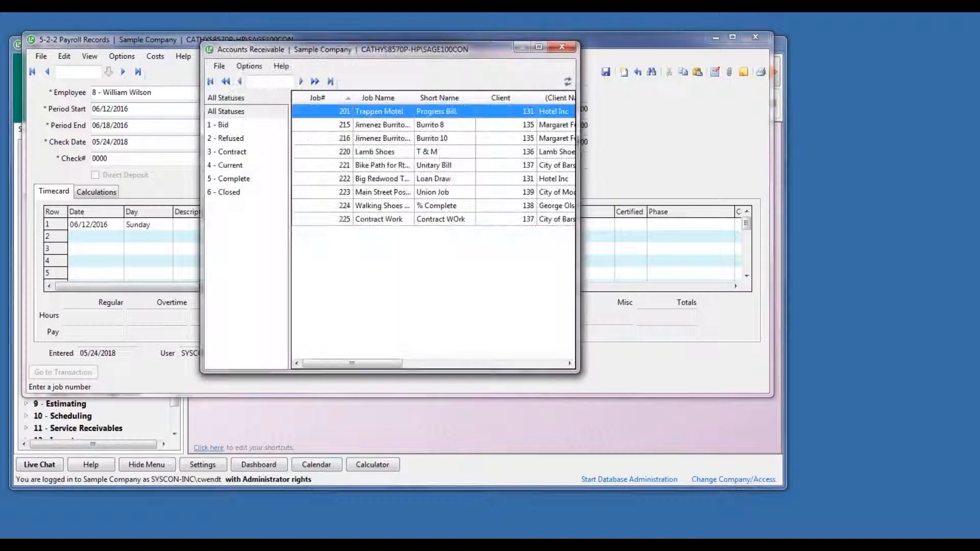
{"action": "double_click", "coordinate": [309, 117]}
{"action": "key", "text": "Tab"}
{"action": "key", "text": "Tab"}
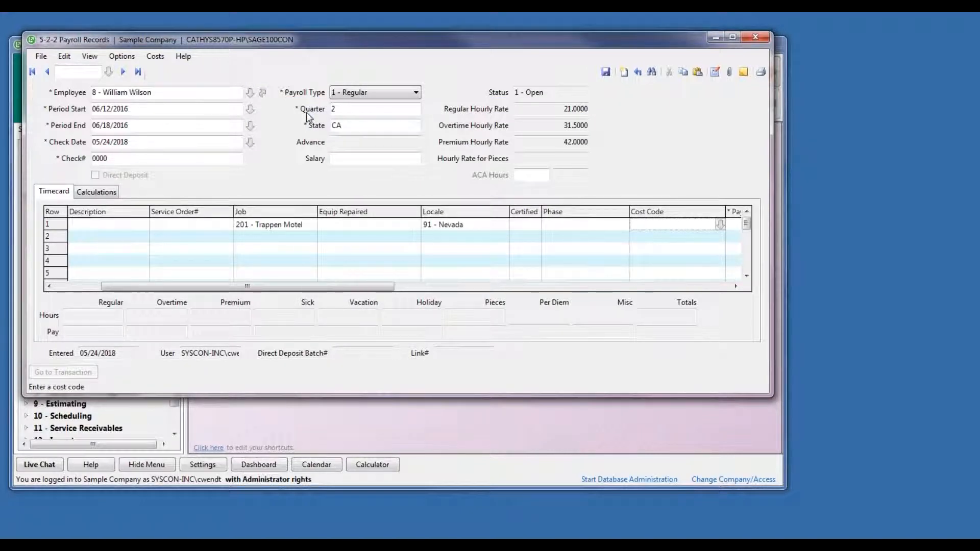
- Show all cost codes and assign 4000.000 - MASONRY from the Masonry division to the first timecard row
{"action": "key", "text": "F5"}
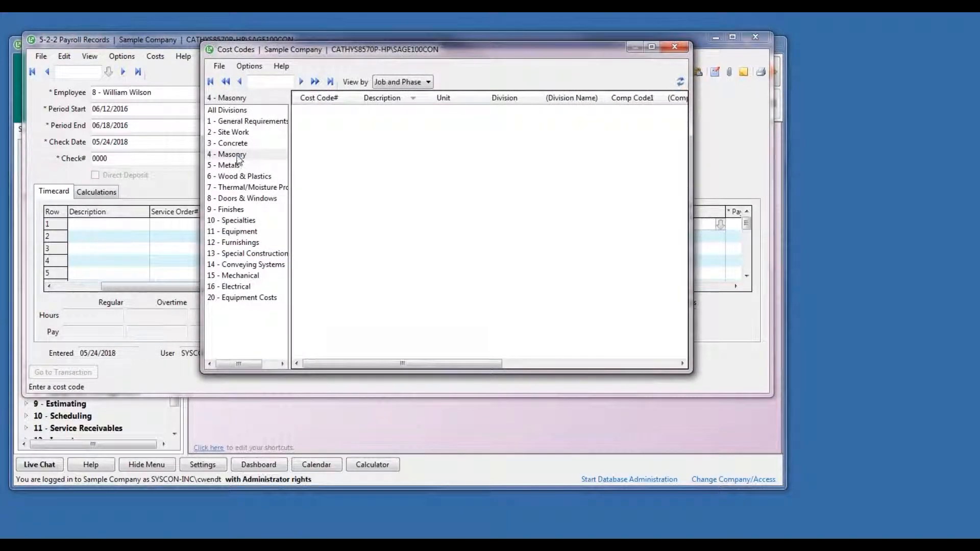
{"action": "left_click", "coordinate": [238, 156]}
{"action": "left_click", "coordinate": [391, 85]}
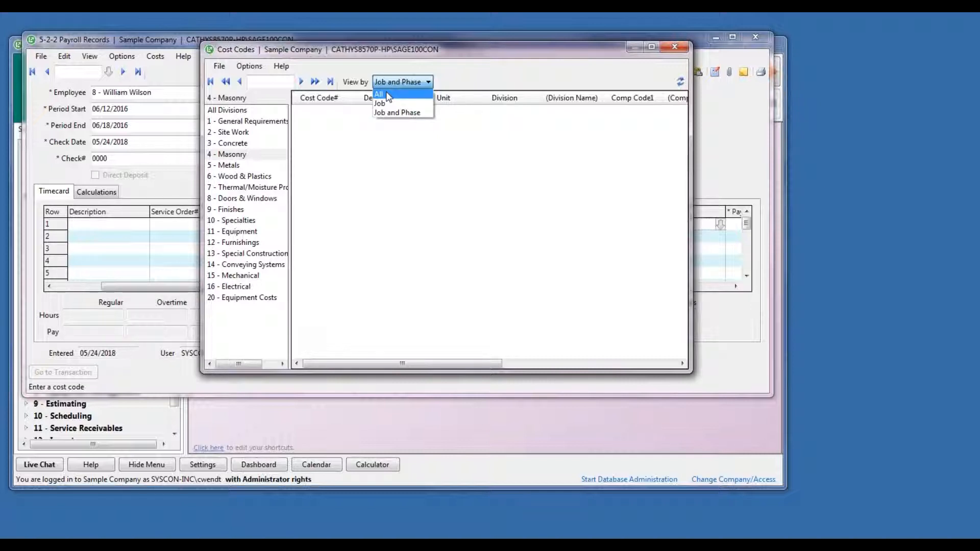
{"action": "left_click", "coordinate": [388, 95]}
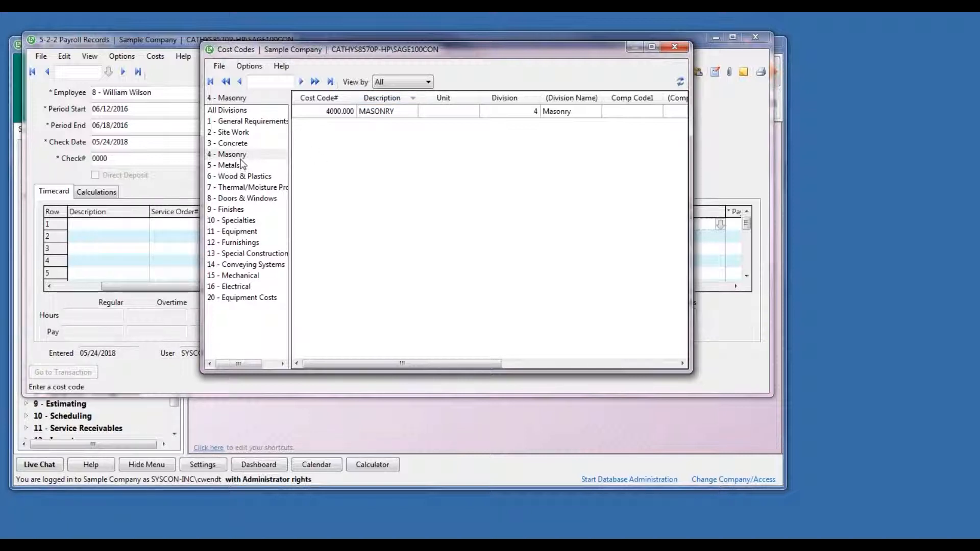
{"action": "left_click", "coordinate": [237, 145]}
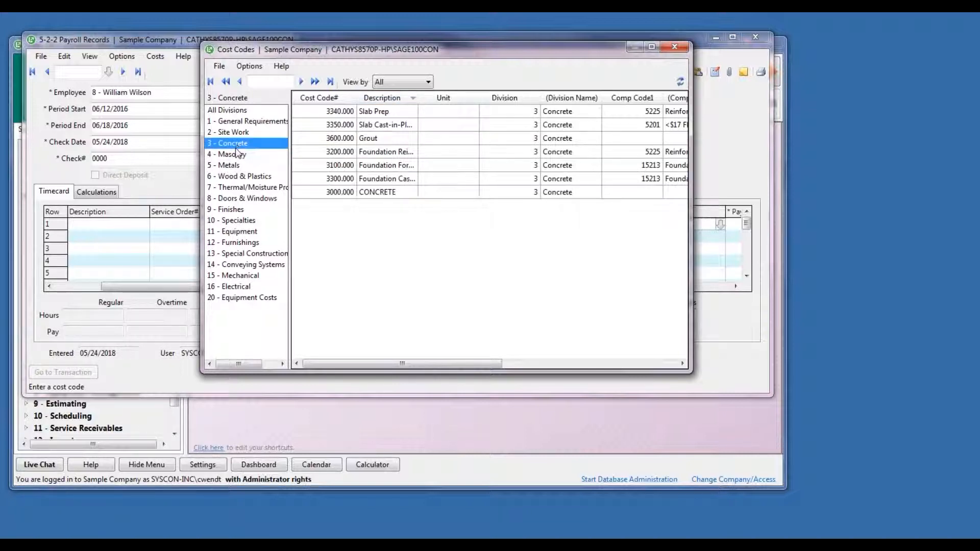
{"action": "left_click", "coordinate": [235, 154]}
{"action": "double_click", "coordinate": [325, 112]}
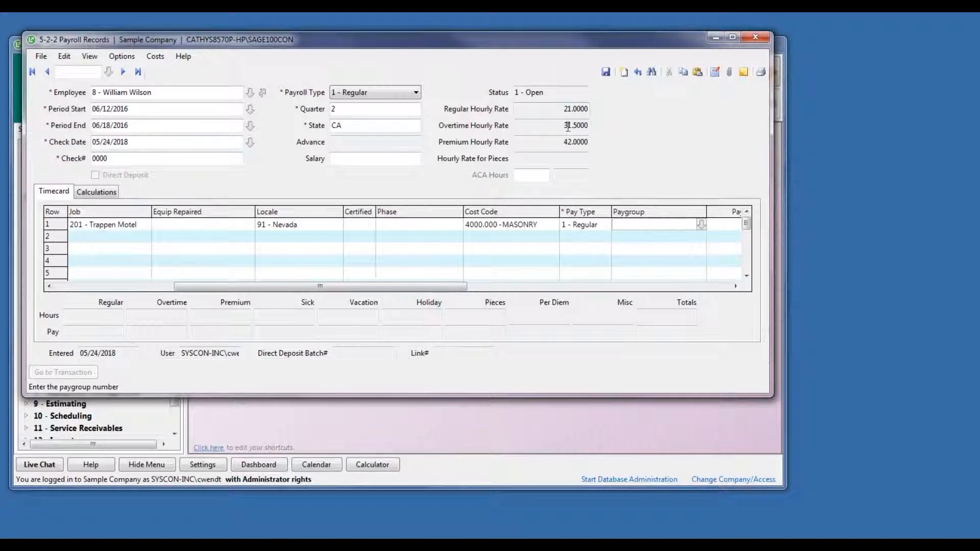
- Complete the first timecard row with no paygroup and 8 regular hours, accepting the remaining defaults
{"action": "key", "text": "Return"}
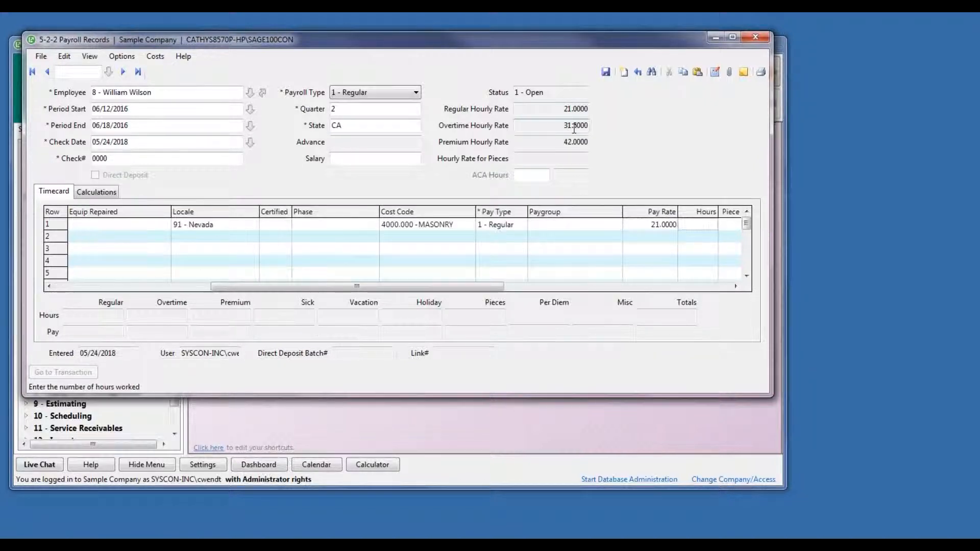
{"action": "type", "text": "8"}
{"action": "key", "text": "Return"}
{"action": "key", "text": "Return"}
{"action": "key", "text": "Return"}
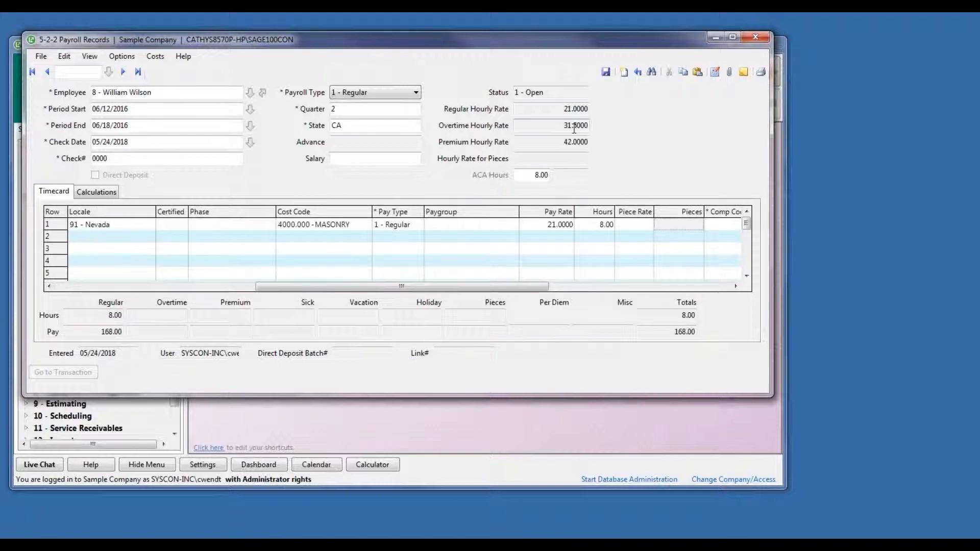
{"action": "key", "text": "Return"}
{"action": "key", "text": "Return"}
{"action": "key", "text": "Return"}
{"action": "key", "text": "Return"}
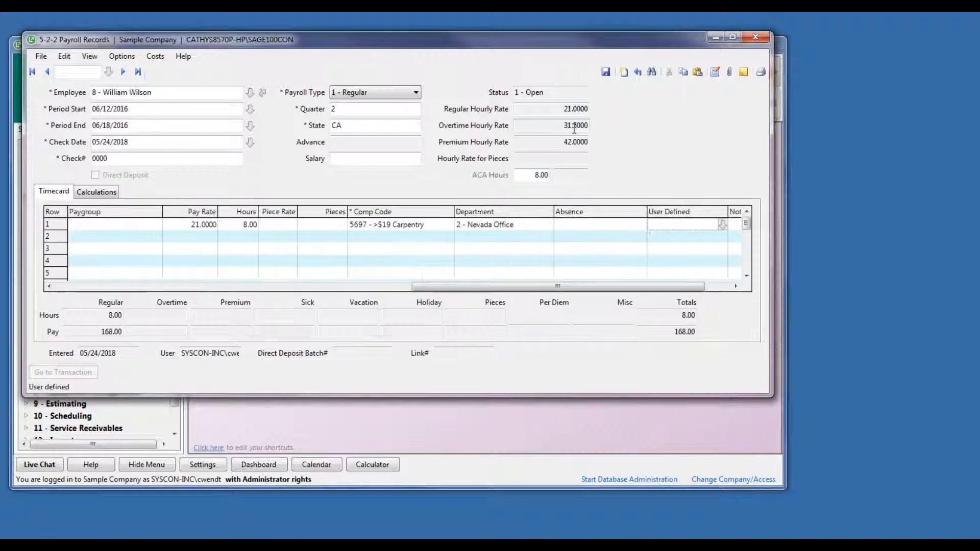
{"action": "key", "text": "Return"}
{"action": "key", "text": "Return"}
- Date the second timecard row 06/13/2016 and assign job 224 - Walking Shoes Shop with cost code 4000.000 - MASONRY
{"action": "key", "text": "Return"}
{"action": "key", "text": "Return"}
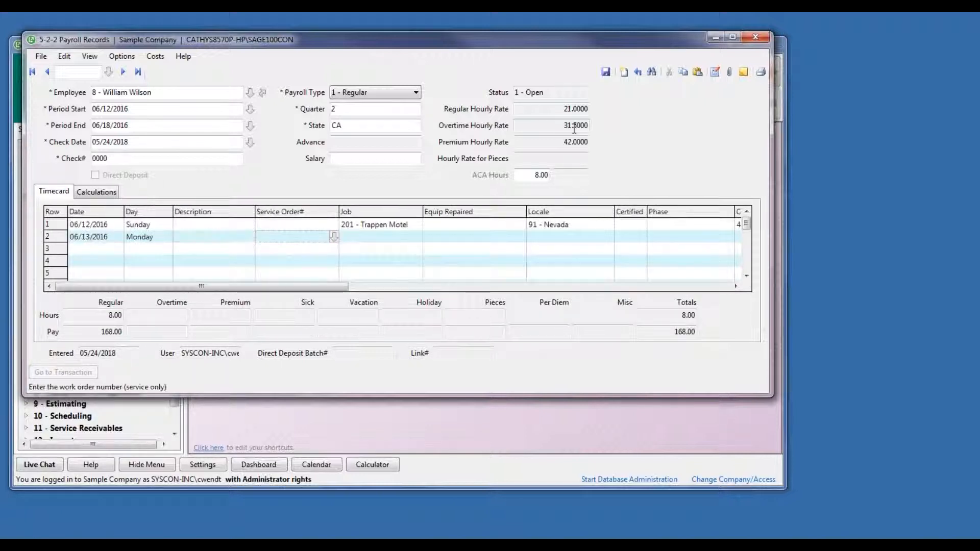
{"action": "type", "text": "224"}
{"action": "key", "text": "Return"}
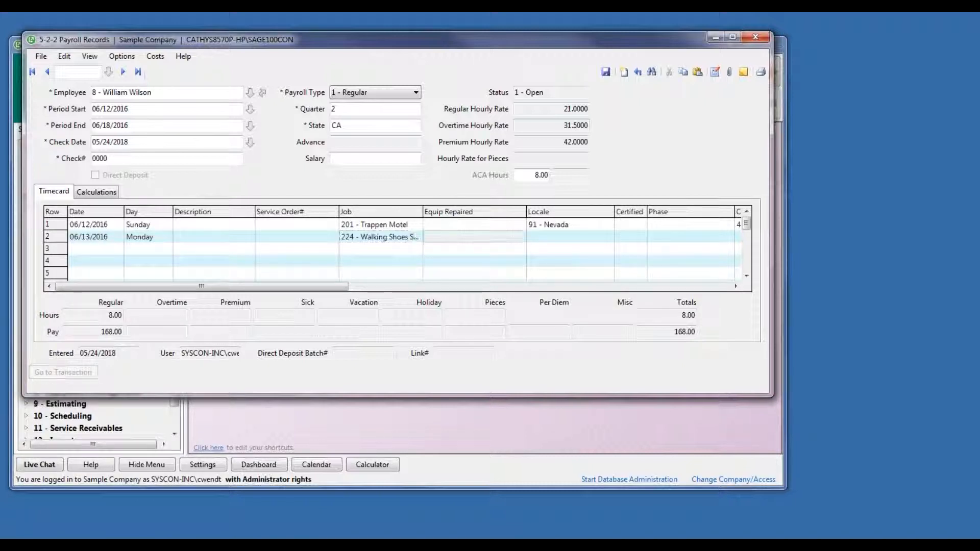
{"action": "key", "text": "Return"}
{"action": "key", "text": "Return"}
{"action": "key", "text": "Return"}
{"action": "key", "text": "Return"}
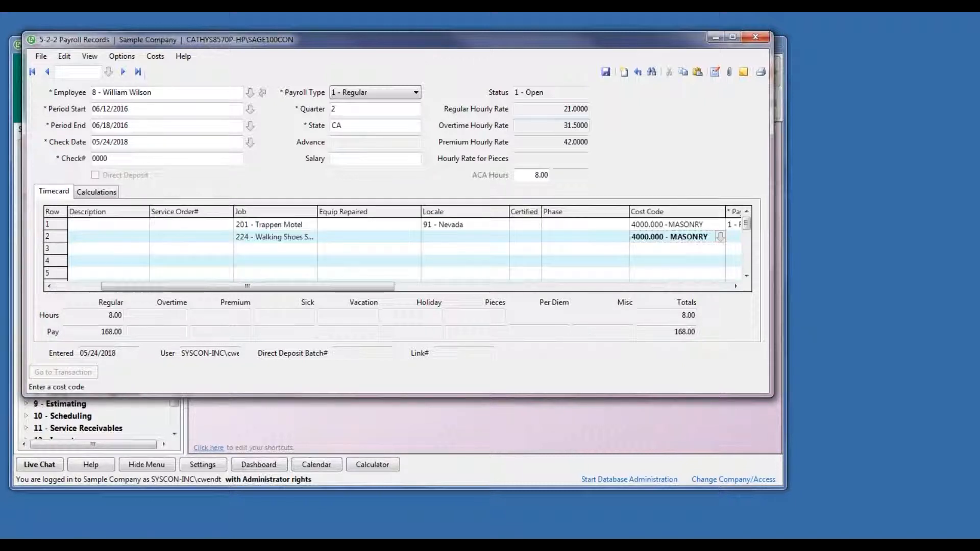
{"action": "key", "text": "Return"}
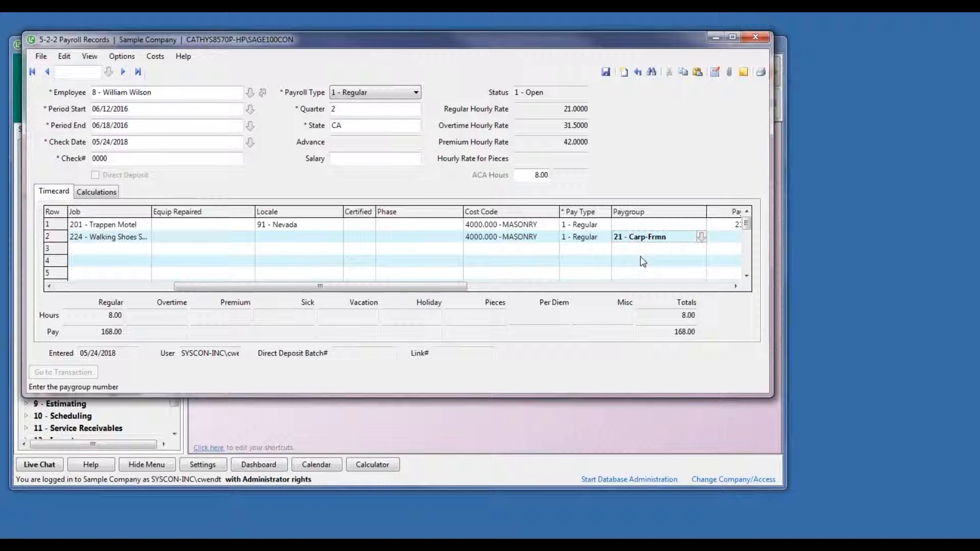
- Accept paygroup 21 - Carp-Frmn on the second timecard row and enter 8 hours
{"action": "key", "text": "Tab"}
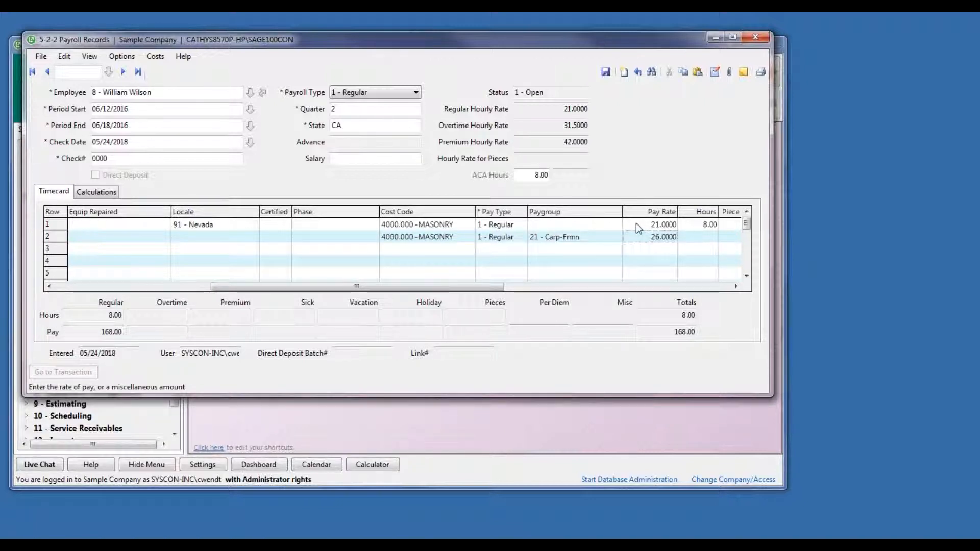
{"action": "key", "text": "Tab"}
{"action": "type", "text": "8"}
{"action": "key", "text": "Tab"}
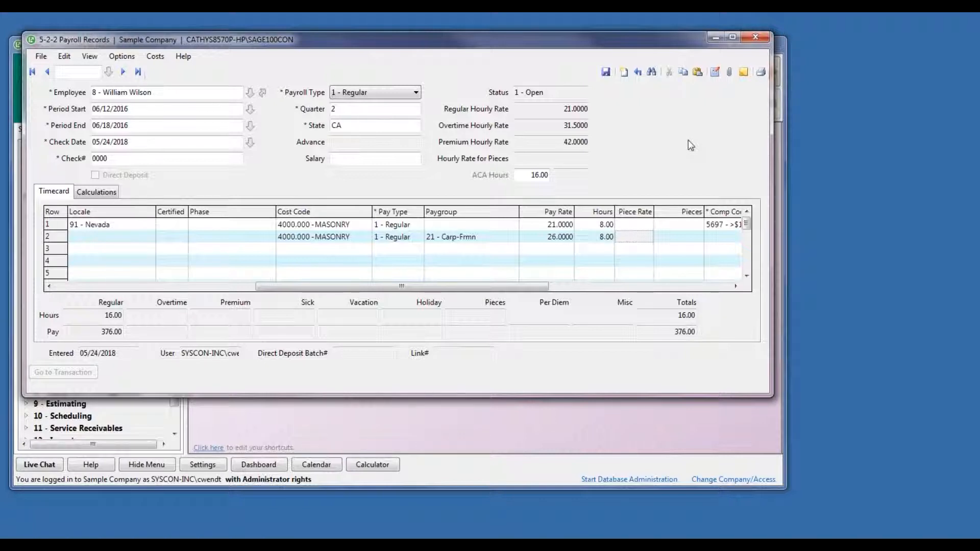
- Close the payroll record without saving the timecard entries
{"action": "left_click", "coordinate": [755, 37]}
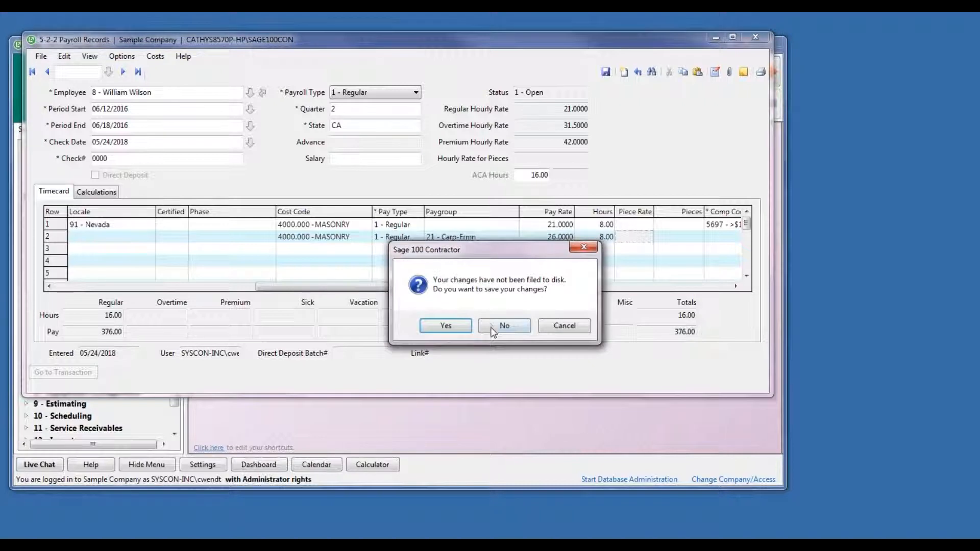
{"action": "left_click", "coordinate": [490, 326]}
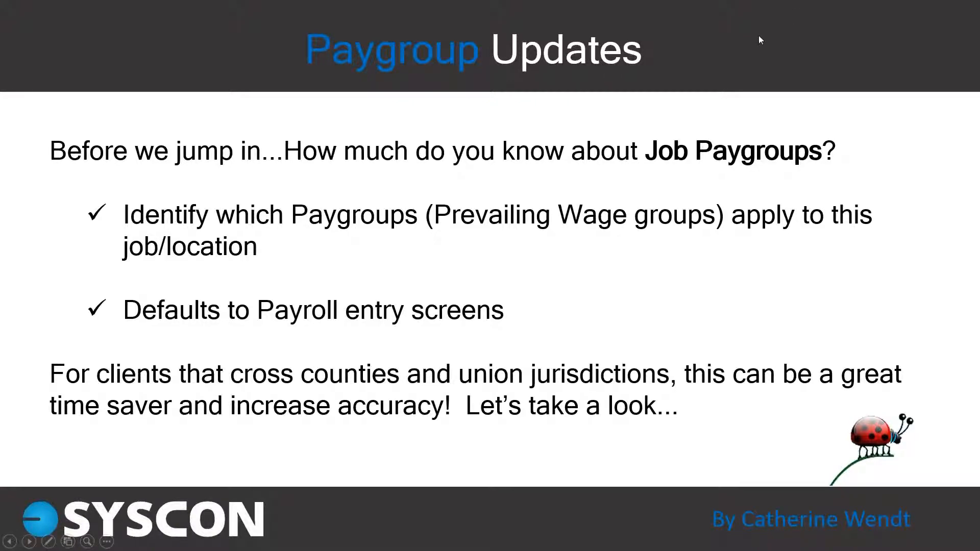
{"action": "key", "text": "Right"}
{"action": "key", "text": "Left"}
{"action": "key", "text": "Right"}
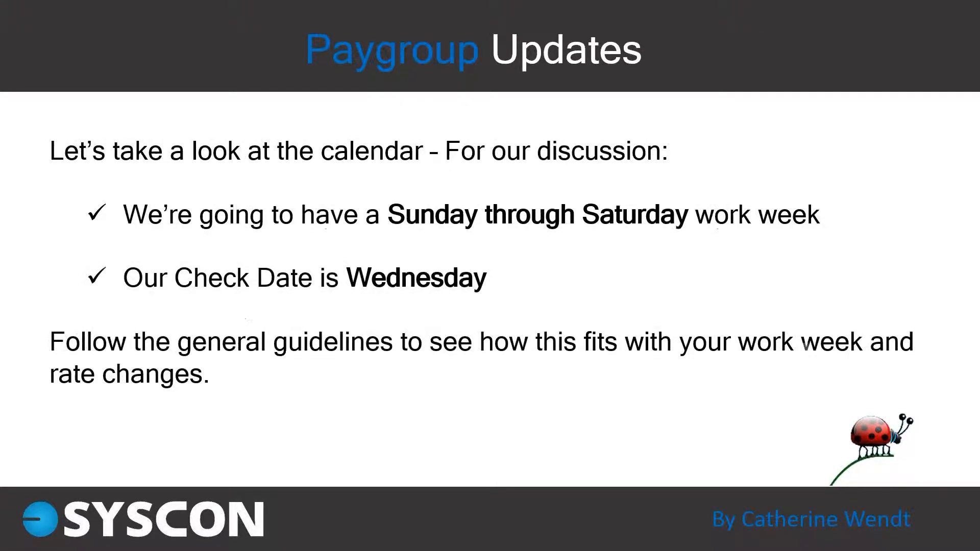